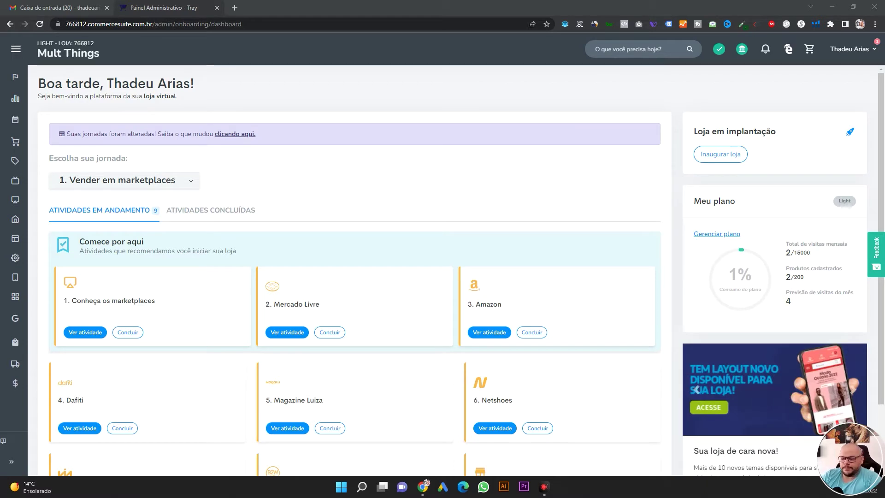
# - Open the store's product categories list
pyautogui.moveTo(16, 114)
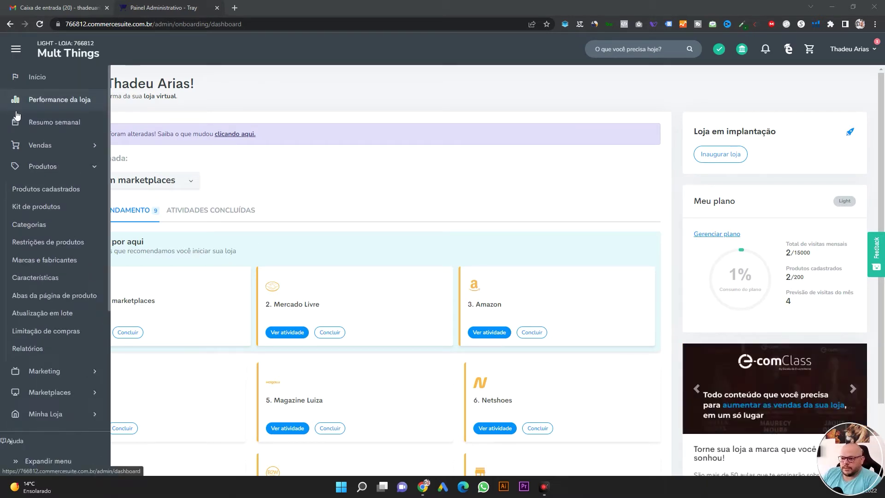
pyautogui.click(51, 122)
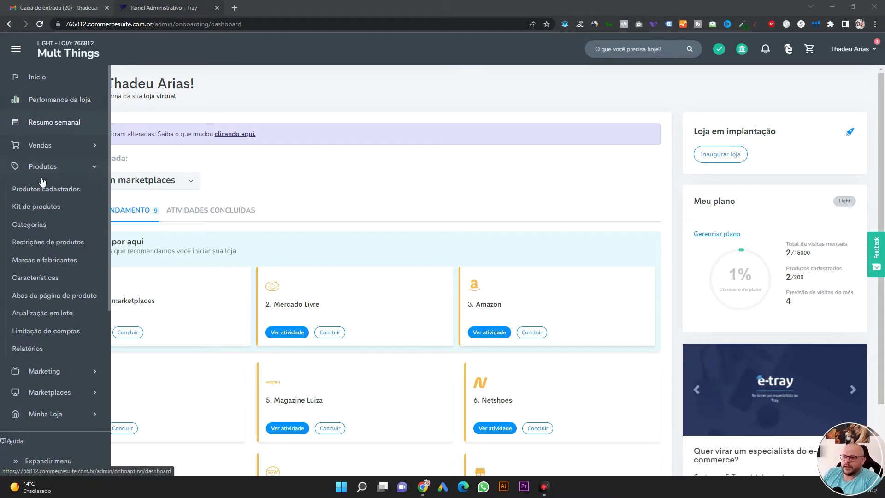
pyautogui.click(72, 168)
pyautogui.click(71, 168)
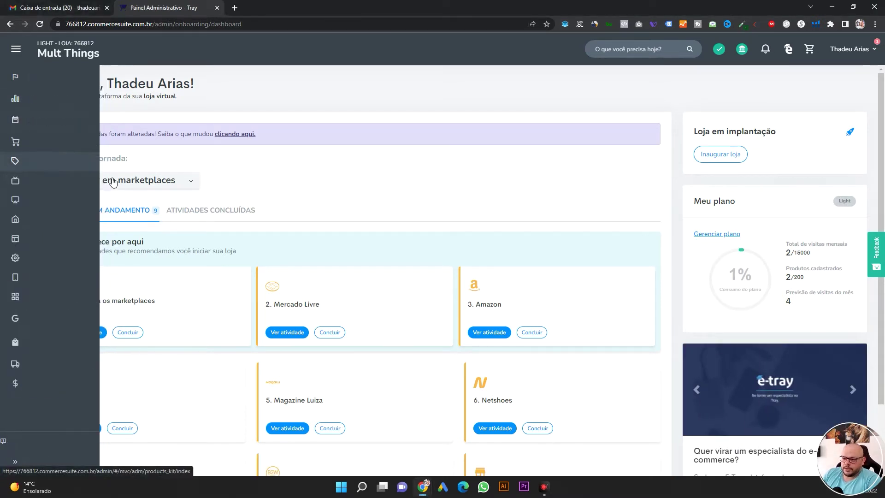
pyautogui.click(32, 225)
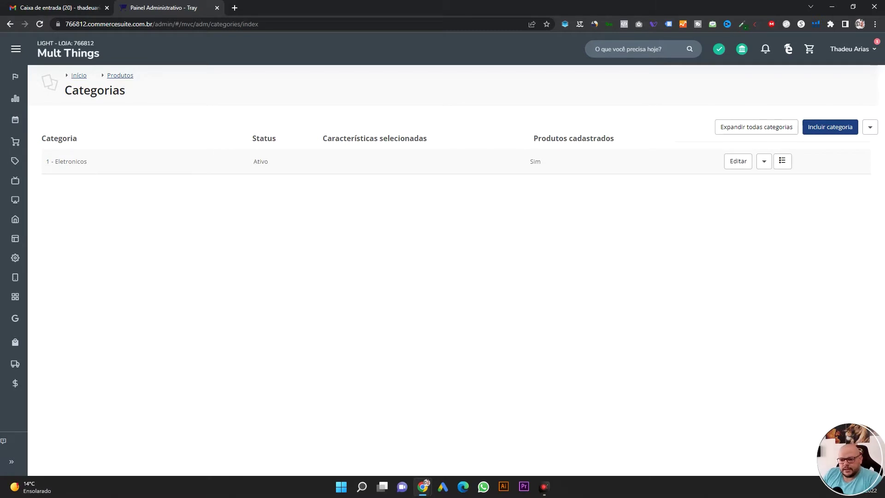
pyautogui.press('super+shift+s')
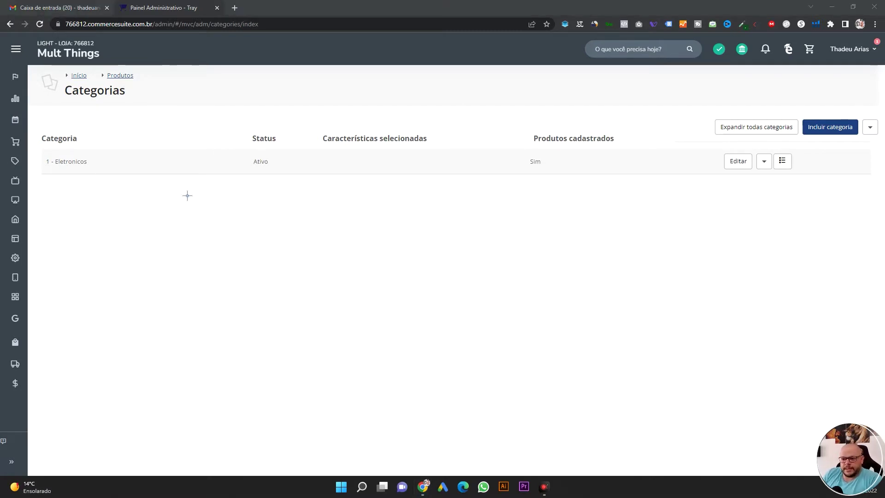
pyautogui.moveTo(221, 198)
pyautogui.mouseDown()
pyautogui.moveTo(205, 201)
pyautogui.moveTo(245, 226)
pyautogui.mouseUp()
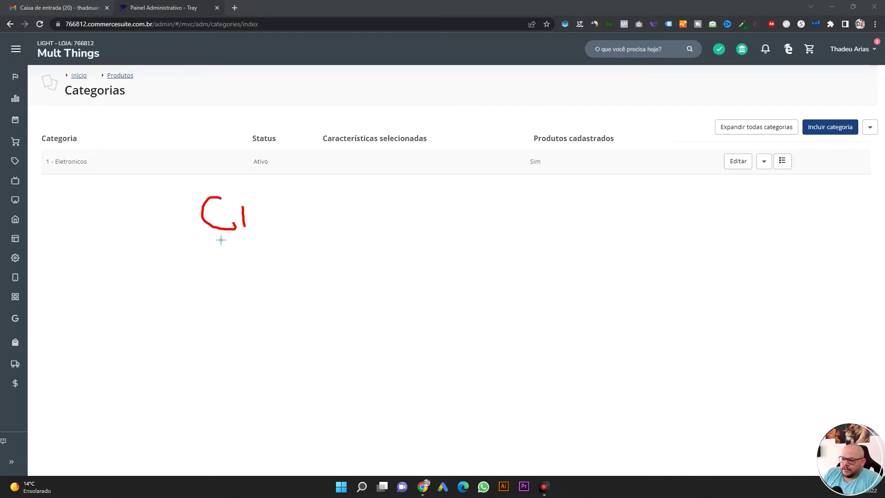
pyautogui.moveTo(223, 237)
pyautogui.mouseDown()
pyautogui.moveTo(223, 257)
pyautogui.moveTo(251, 261)
pyautogui.moveTo(223, 269)
pyautogui.moveTo(255, 304)
pyautogui.moveTo(246, 341)
pyautogui.mouseUp()
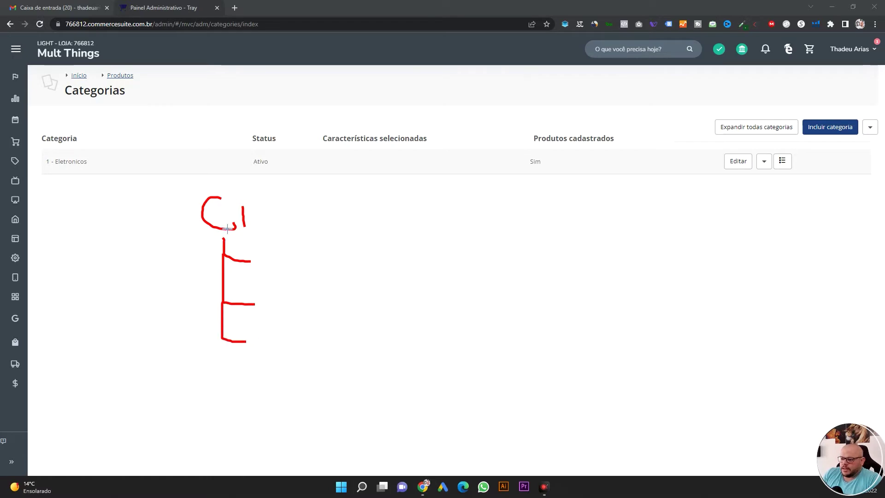
pyautogui.moveTo(271, 253)
pyautogui.mouseDown()
pyautogui.moveTo(262, 263)
pyautogui.moveTo(282, 272)
pyautogui.mouseUp()
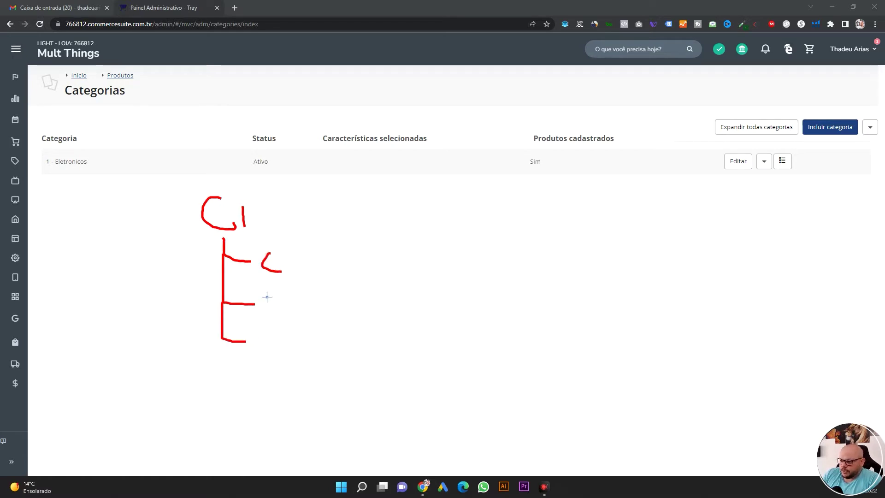
pyautogui.moveTo(270, 295); pyautogui.dragTo(261, 305)
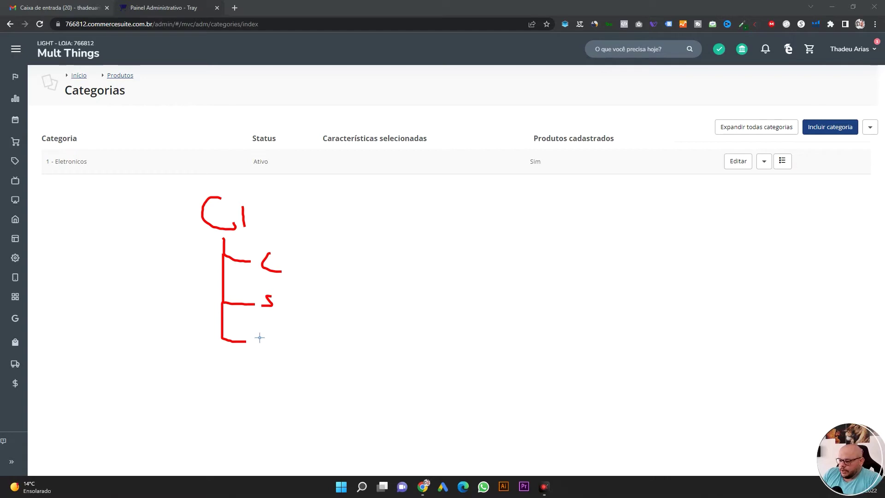
pyautogui.moveTo(259, 335)
pyautogui.mouseDown()
pyautogui.moveTo(259, 347)
pyautogui.moveTo(271, 328)
pyautogui.mouseUp()
pyautogui.click(263, 342)
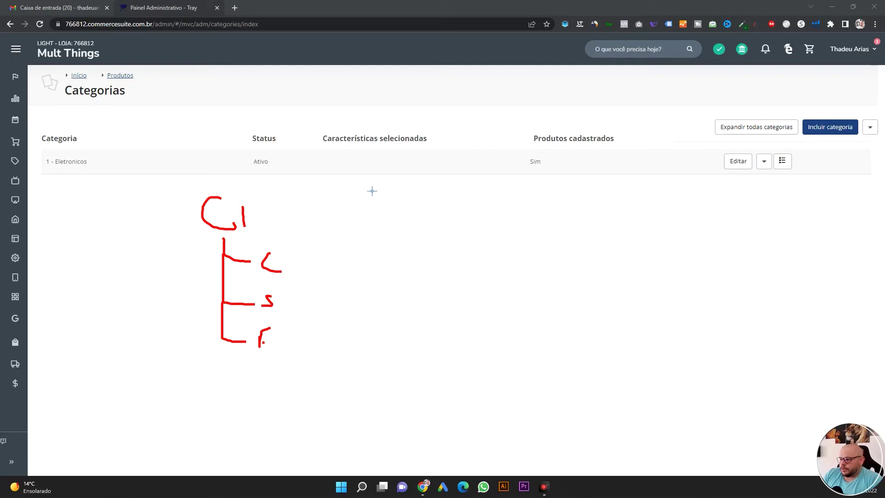
pyautogui.moveTo(373, 189)
pyautogui.mouseDown()
pyautogui.moveTo(408, 196)
pyautogui.moveTo(411, 208)
pyautogui.mouseUp()
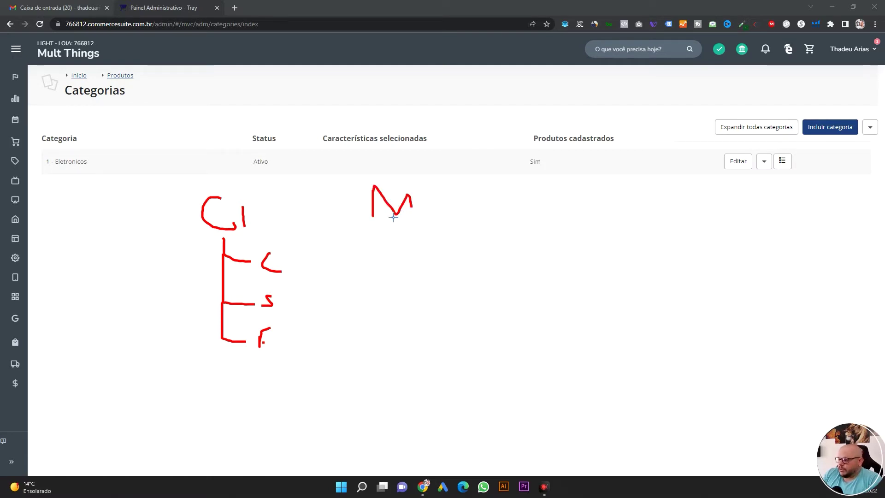
pyautogui.moveTo(390, 216); pyautogui.dragTo(387, 338)
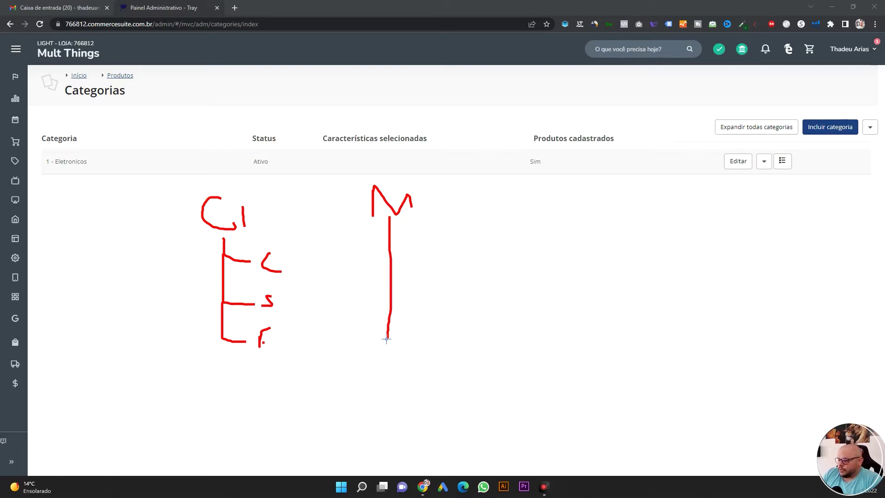
pyautogui.moveTo(389, 233)
pyautogui.mouseDown()
pyautogui.moveTo(407, 233)
pyautogui.moveTo(428, 287)
pyautogui.mouseUp()
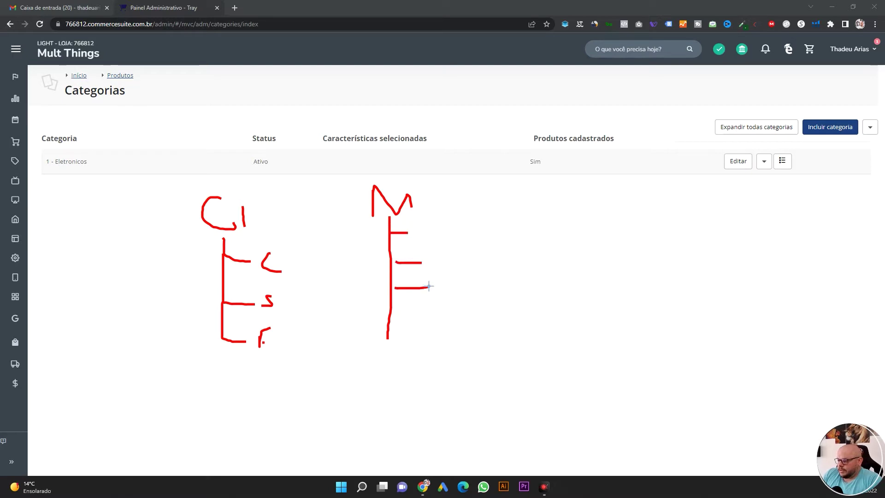
pyautogui.moveTo(392, 318); pyautogui.dragTo(436, 337)
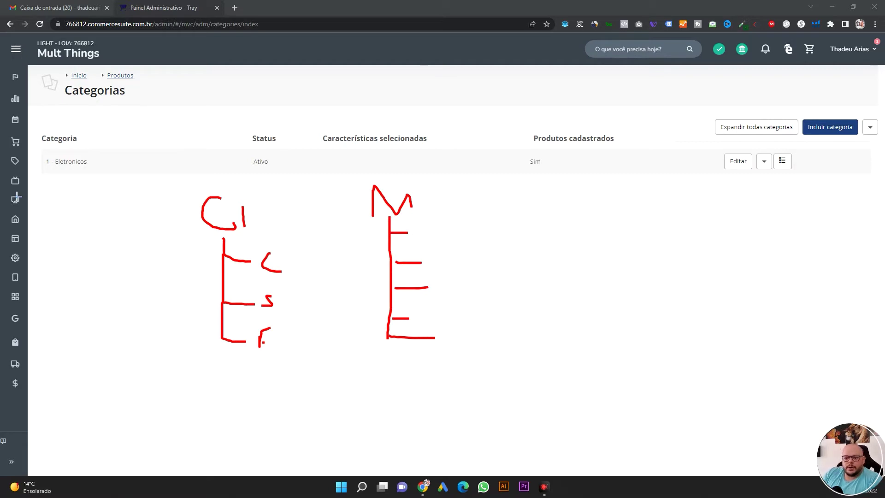
pyautogui.press('e')
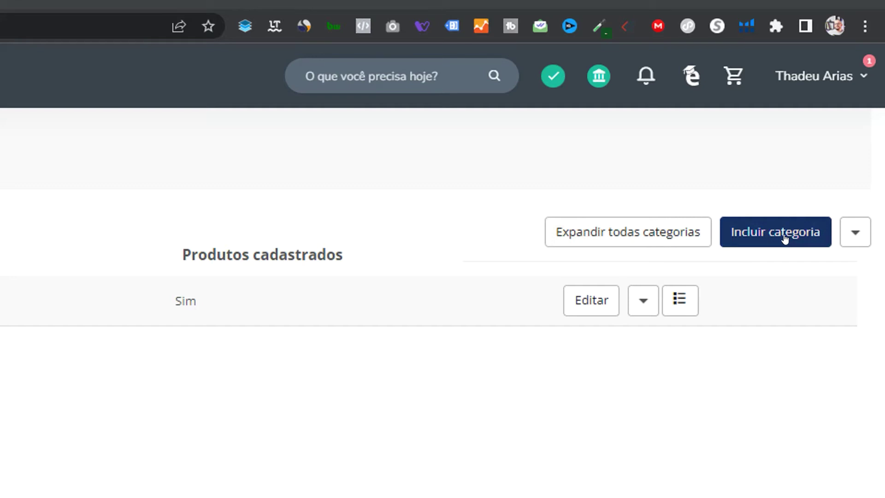
# - Start including a new category, keeping it active in the store and setting its level to "Cadastrar como categoria principal"
pyautogui.click(784, 238)
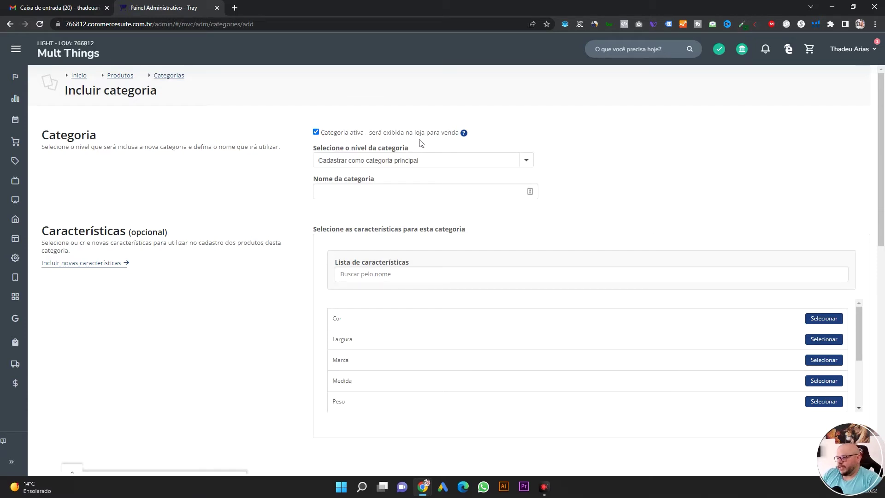
pyautogui.click(316, 133)
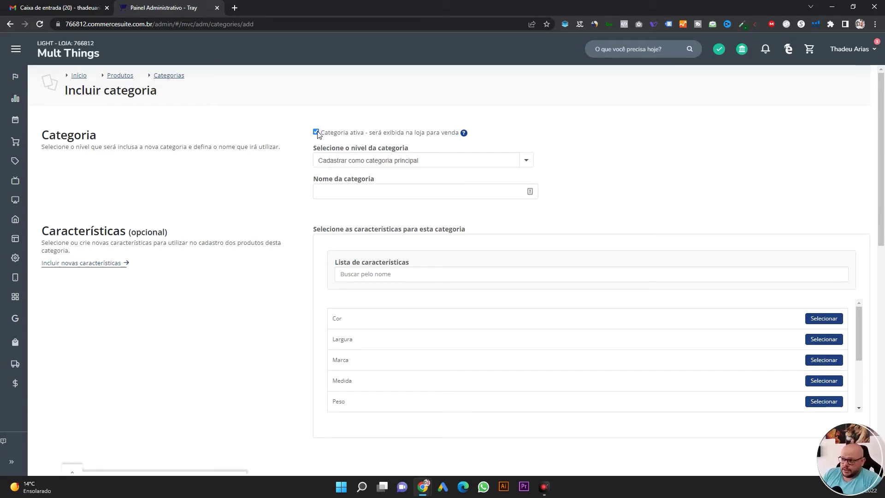
pyautogui.click(316, 132)
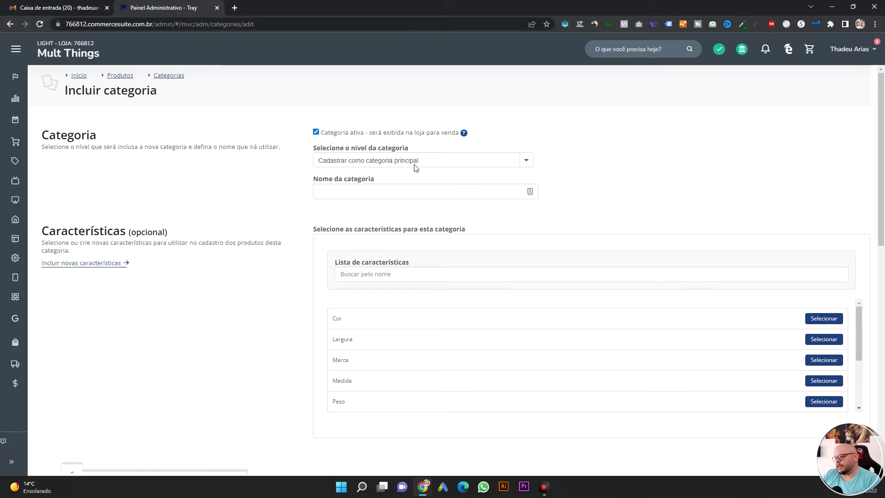
pyautogui.click(527, 162)
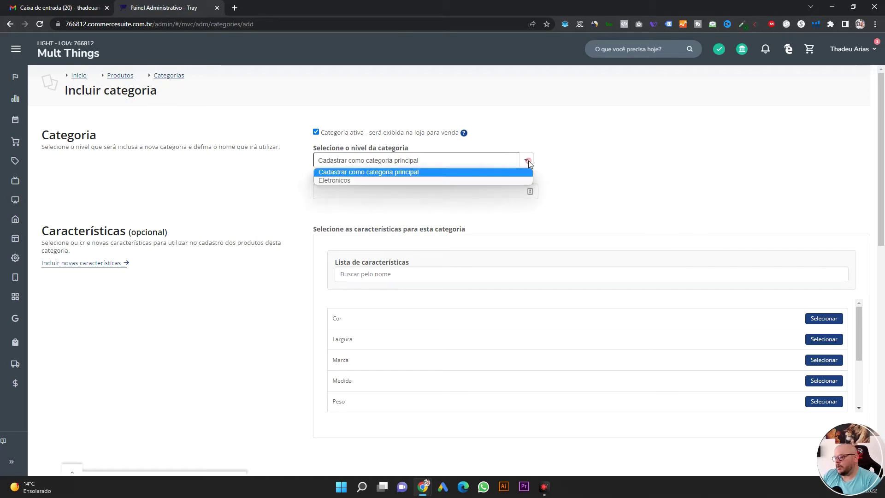
pyautogui.click(342, 179)
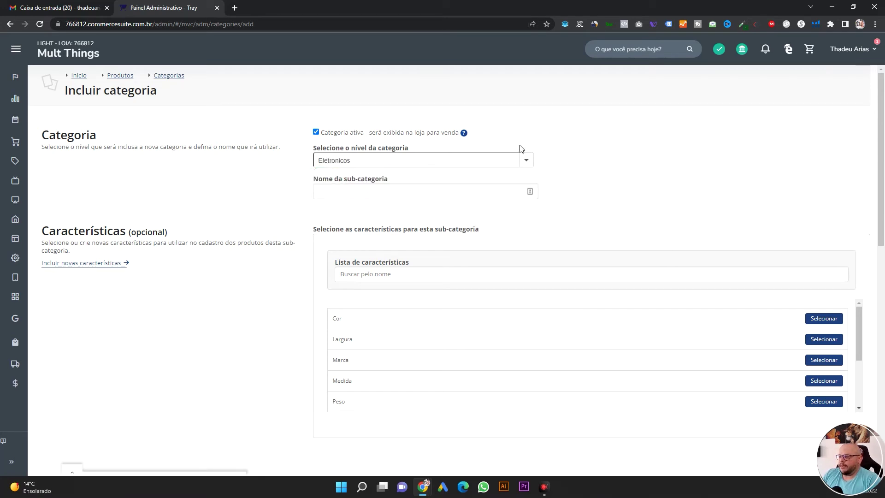
pyautogui.click(528, 162)
pyautogui.click(405, 173)
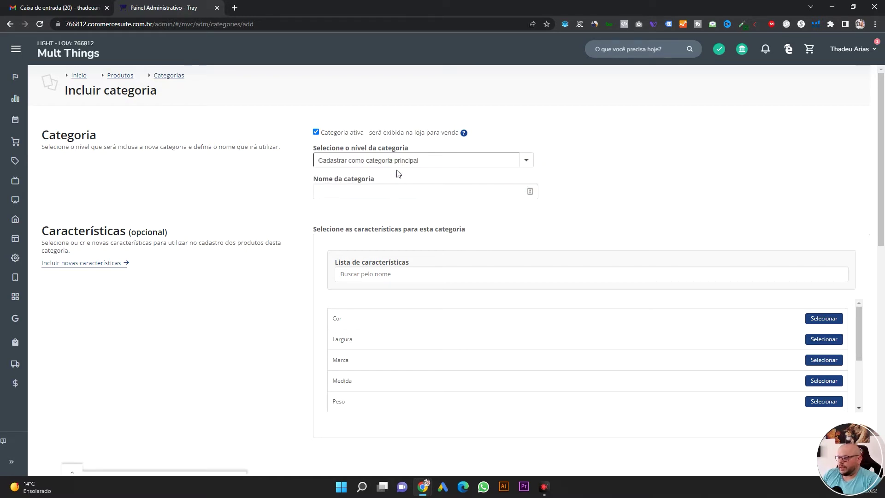
# - Name the new category Casa
pyautogui.click(338, 193)
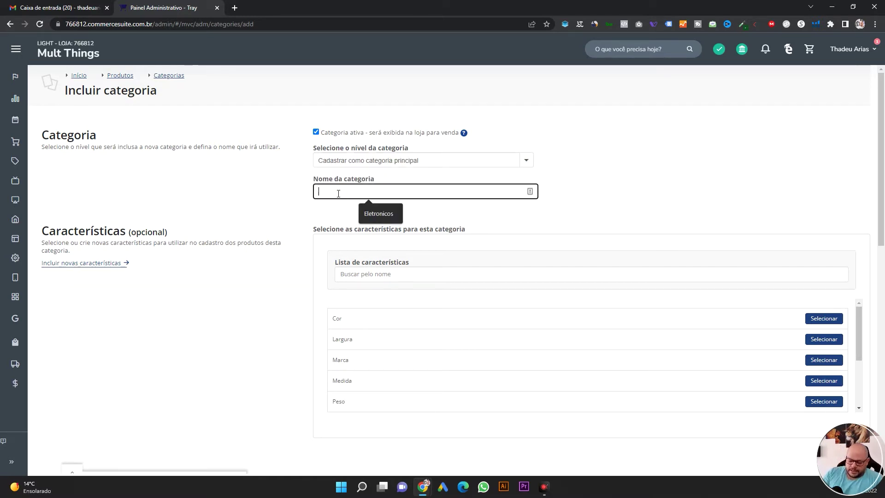
pyautogui.write('Inform')
pyautogui.press('BackSpace')
pyautogui.press('BackSpace')
pyautogui.press('BackSpace')
pyautogui.press('BackSpace')
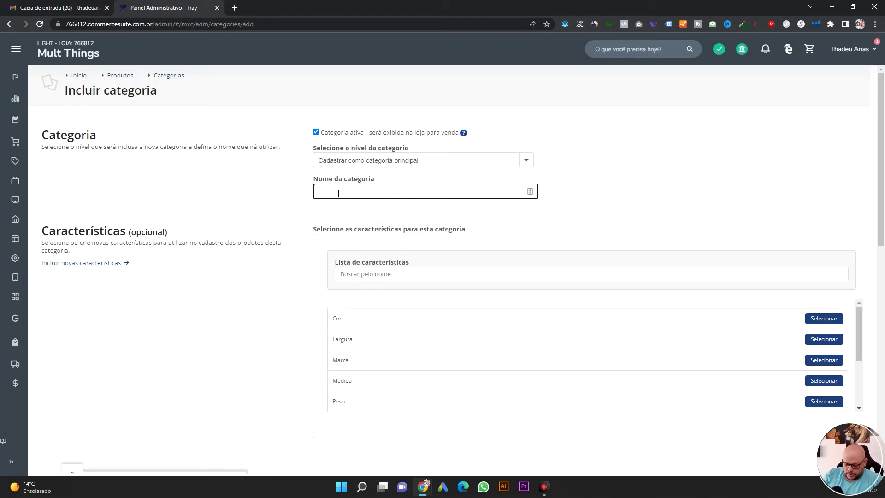
pyautogui.write('Casa')
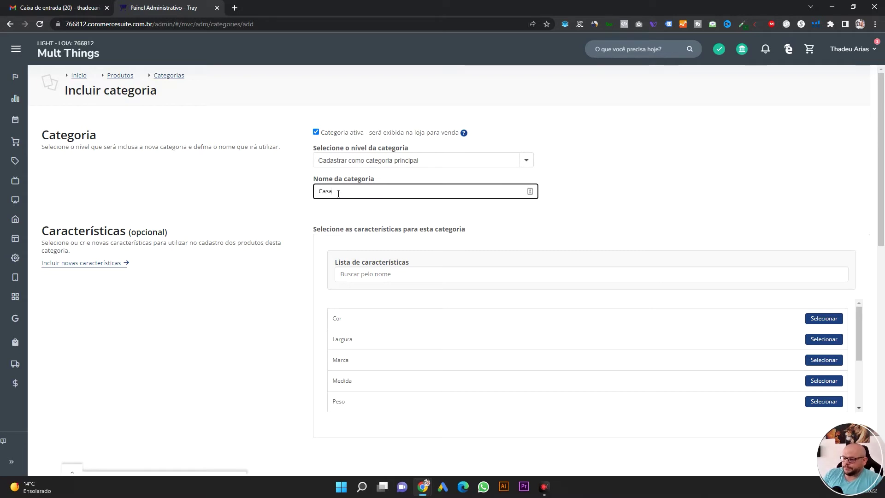
pyautogui.click(652, 186)
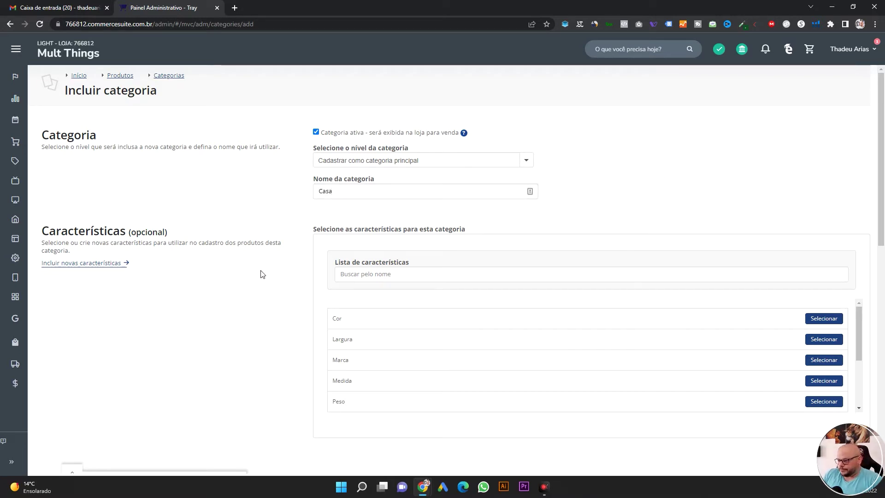
# - Examine the optional characteristics list and the SEO fields offered for the new category
pyautogui.scroll(-1, 263, 270)
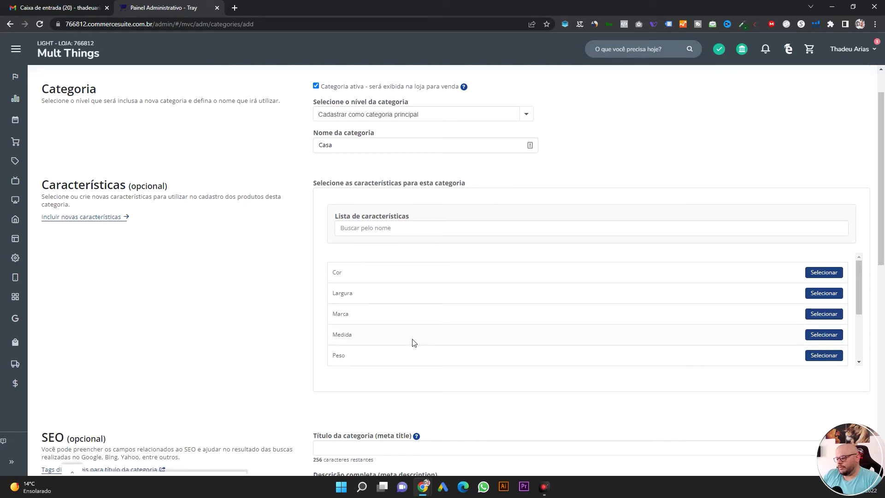
pyautogui.scroll(-2, 411, 341)
pyautogui.scroll(2, 420, 300)
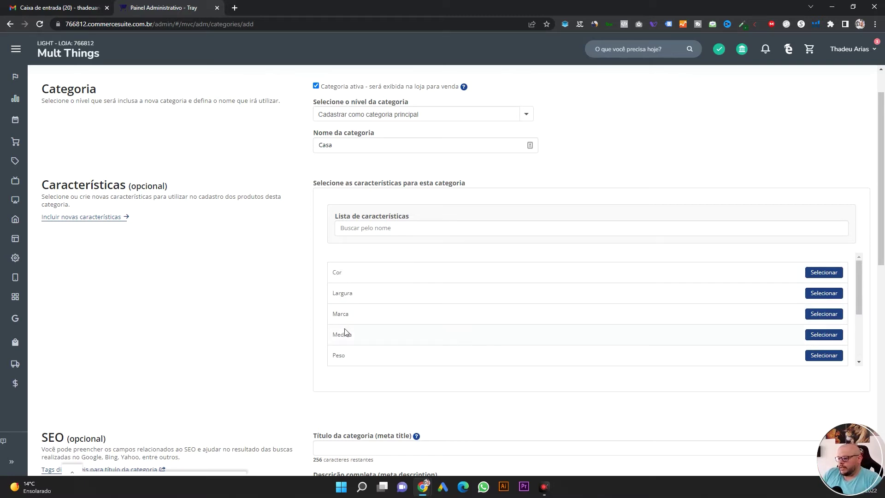
pyautogui.scroll(-1, 399, 318)
pyautogui.scroll(-4, 395, 316)
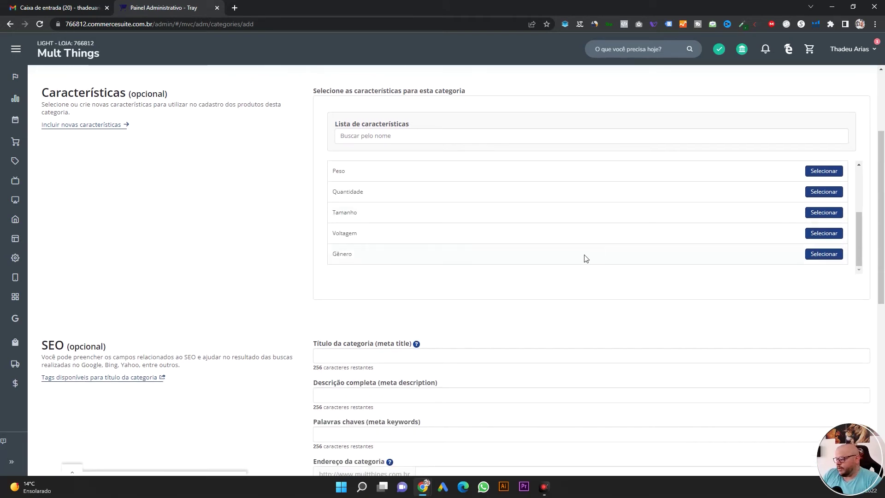
pyautogui.scroll(3, 584, 257)
pyautogui.scroll(2, 543, 231)
pyautogui.scroll(-2, 450, 286)
pyautogui.scroll(-1, 316, 298)
pyautogui.scroll(-3, 316, 297)
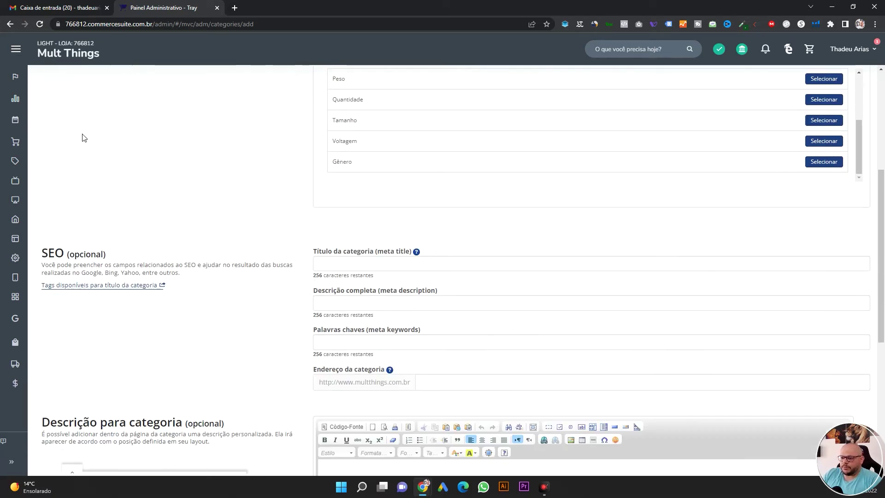
pyautogui.moveTo(21, 224)
pyautogui.scroll(-1, 181, 226)
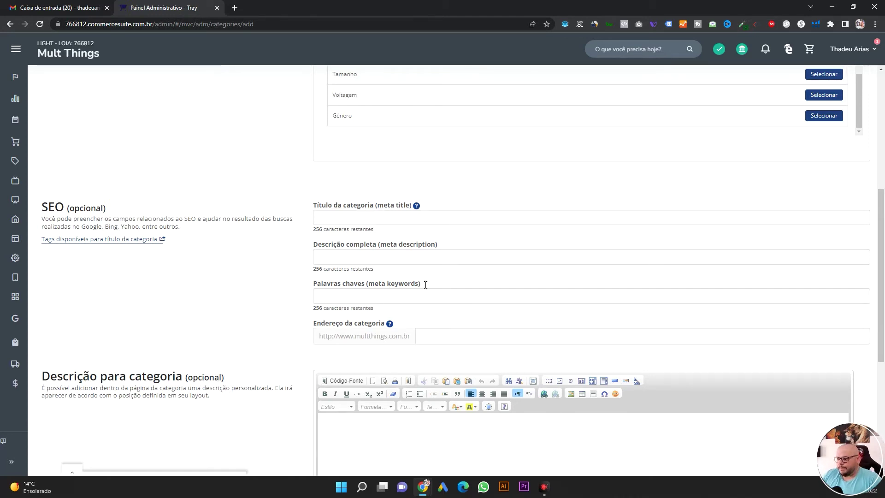
# - Write the category description "Novidades que facilitam o dia a dia em sua casa"
pyautogui.scroll(-4, 543, 243)
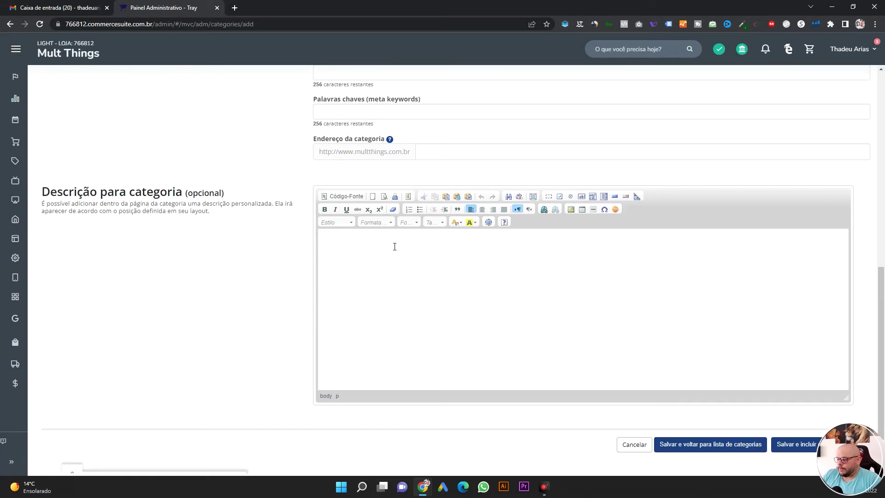
pyautogui.click(366, 258)
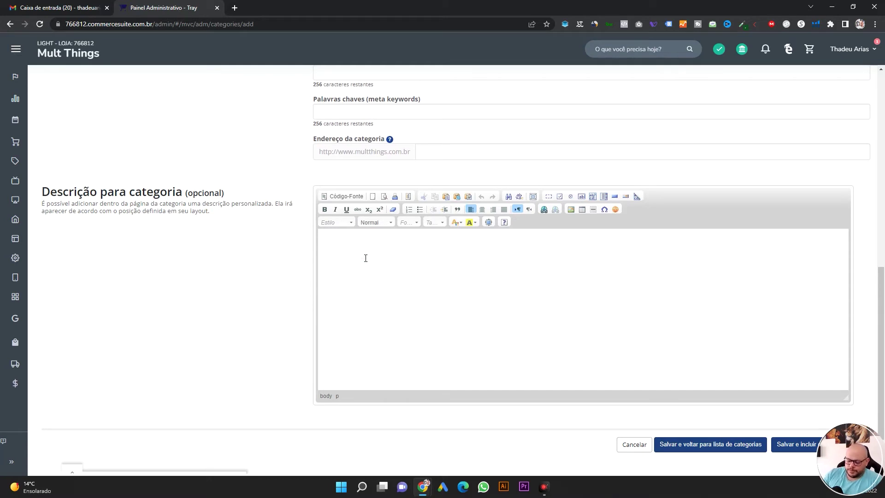
pyautogui.write('Produtos')
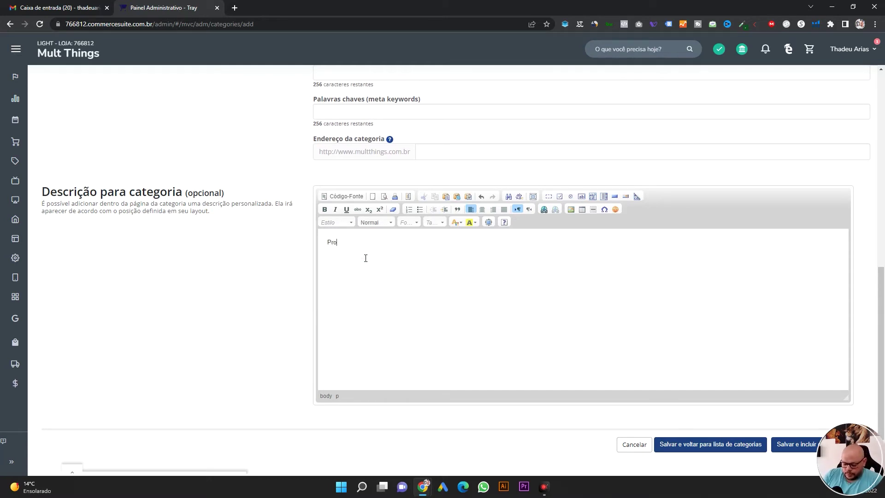
pyautogui.press('BackSpace')
pyautogui.press('BackSpace')
pyautogui.press('BackSpace')
pyautogui.press('BackSpace')
pyautogui.press('BackSpace')
pyautogui.press('BackSpace')
pyautogui.press('BackSpace')
pyautogui.press('BackSpace')
pyautogui.press('BackSpace')
pyautogui.write('Novidad')
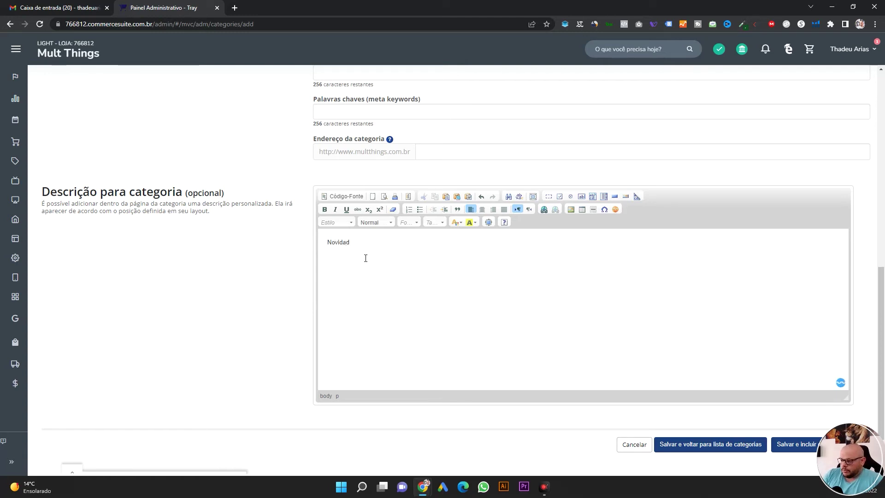
pyautogui.write('es que facilitam o dia a dia em sua casa')
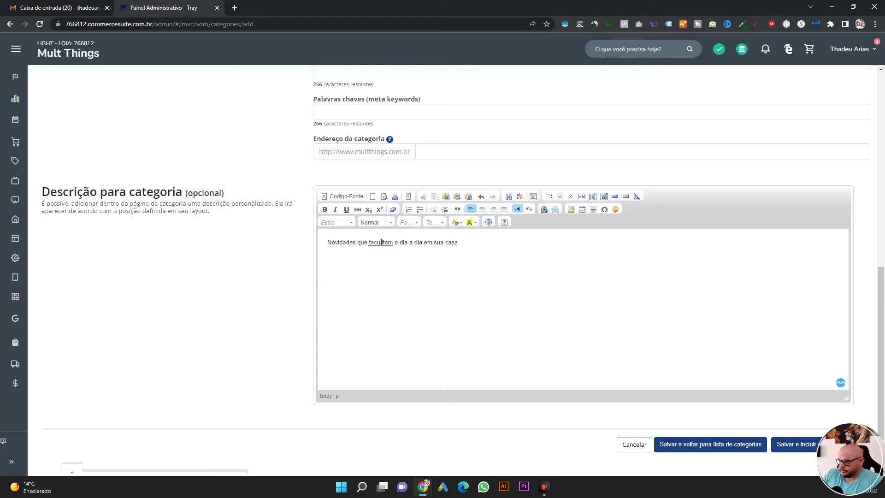
# - Correct the misspelled word in the description to "facilitam" and save the category, returning to the category list
pyautogui.click(381, 242)
pyautogui.click(391, 174)
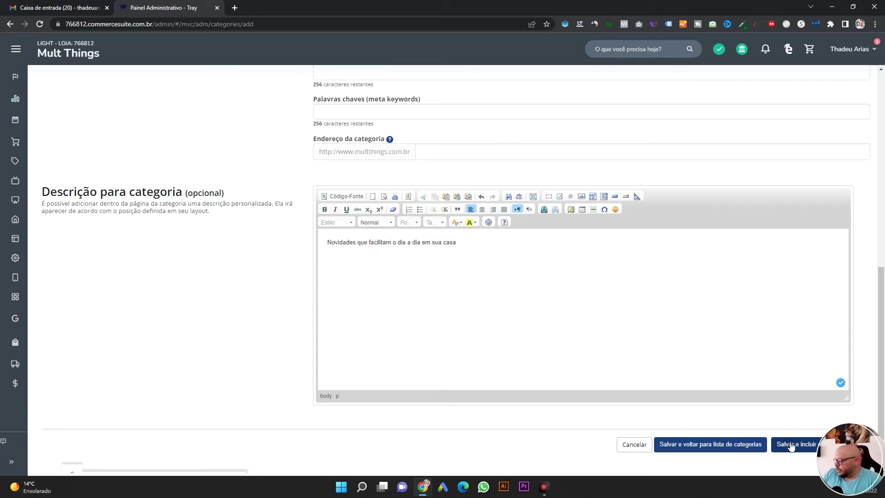
pyautogui.scroll(-2, 791, 446)
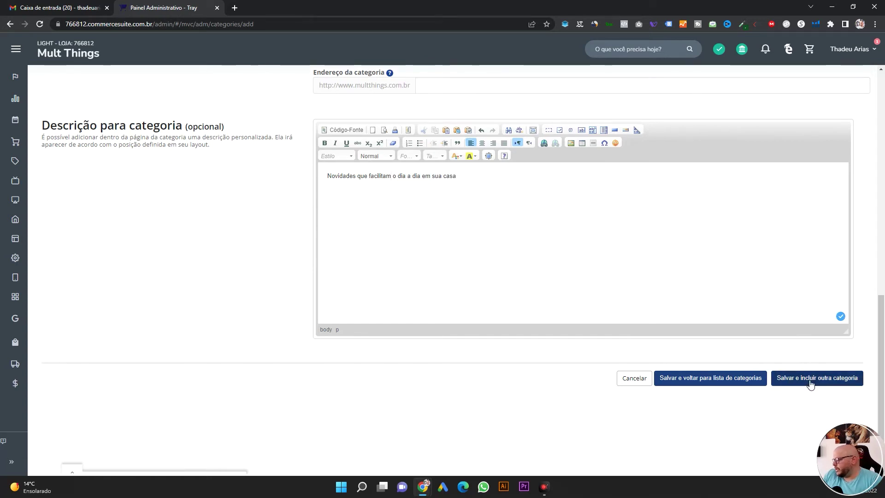
pyautogui.click(727, 383)
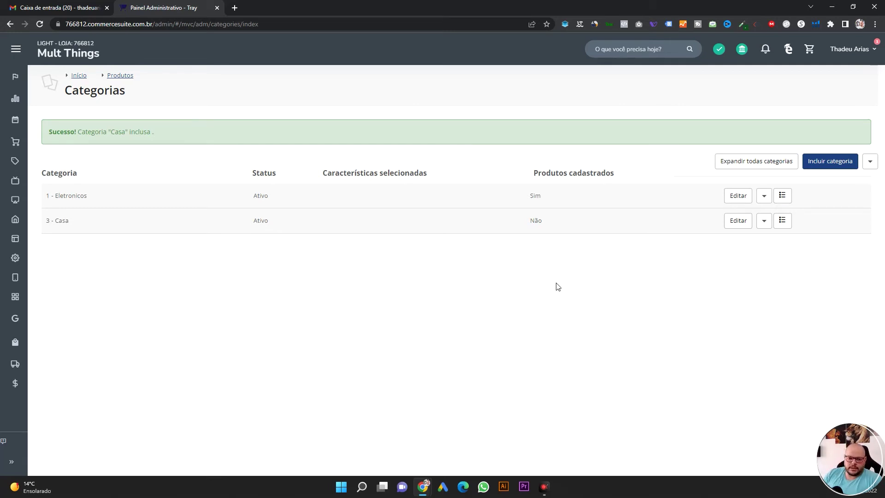
# - Start including a sub-category under Eletronicos, name it iPhone and select the Marca characteristic for it
pyautogui.click(828, 168)
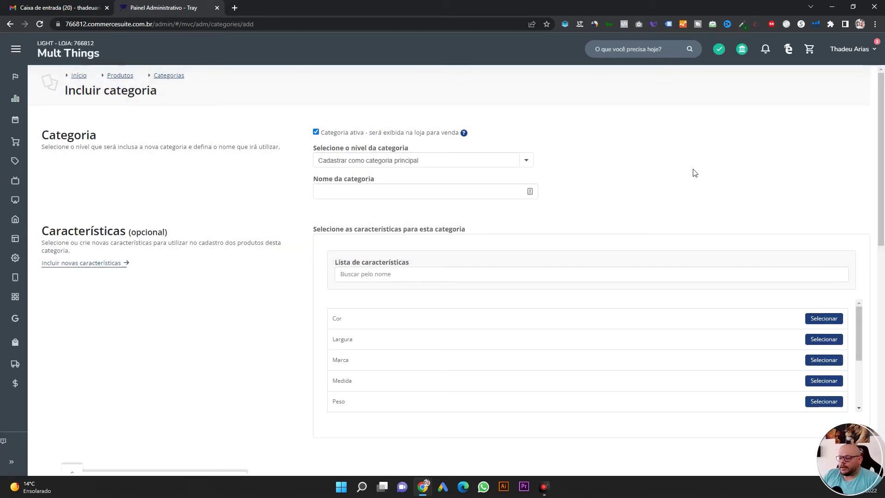
pyautogui.click(527, 160)
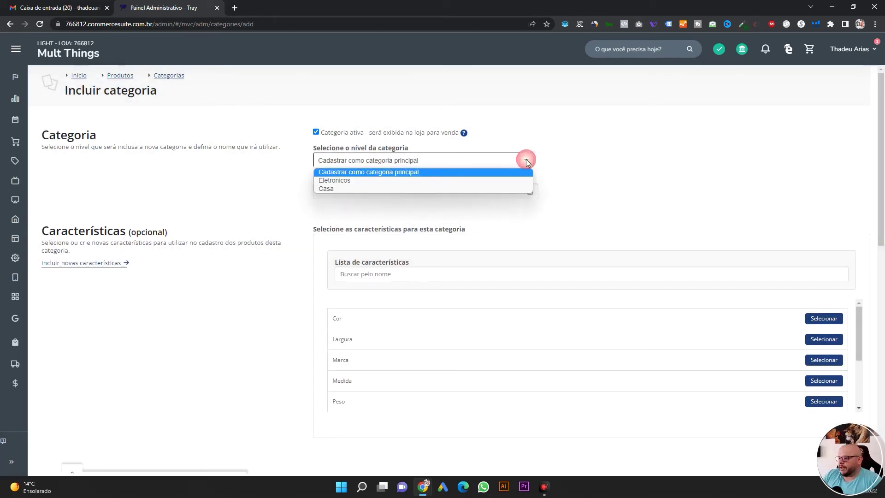
pyautogui.click(331, 181)
pyautogui.click(351, 189)
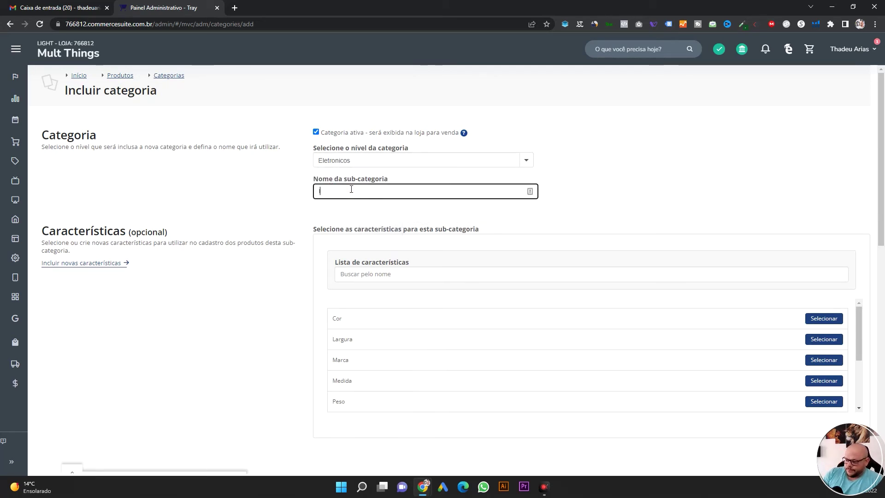
pyautogui.write('iPhone')
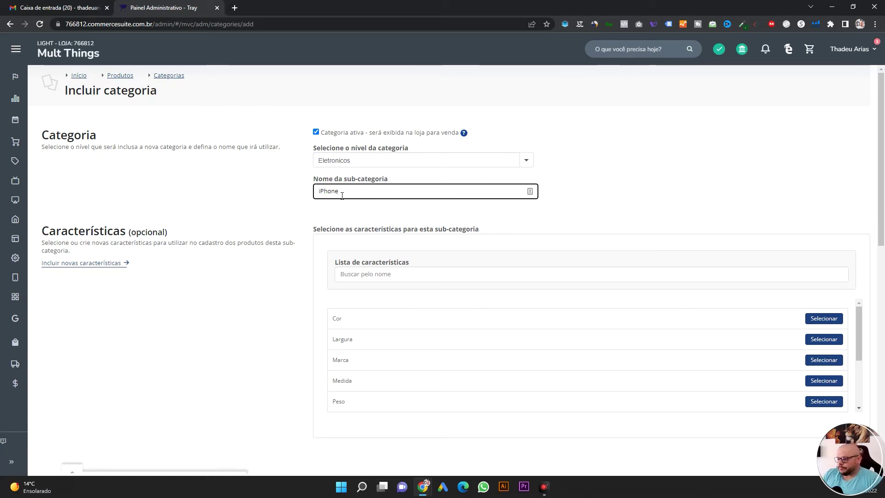
pyautogui.click(818, 360)
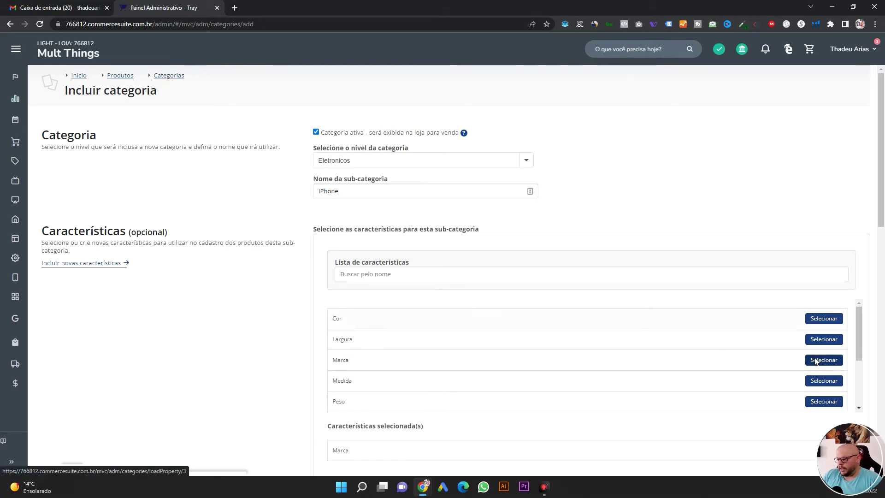
# - Describe the sub-category as "Linha completa de iPhones com os melhores preços da internet" and save it, continuing with another new category
pyautogui.scroll(-5, 300, 320)
pyautogui.scroll(-7, 331, 313)
pyautogui.scroll(2, 337, 92)
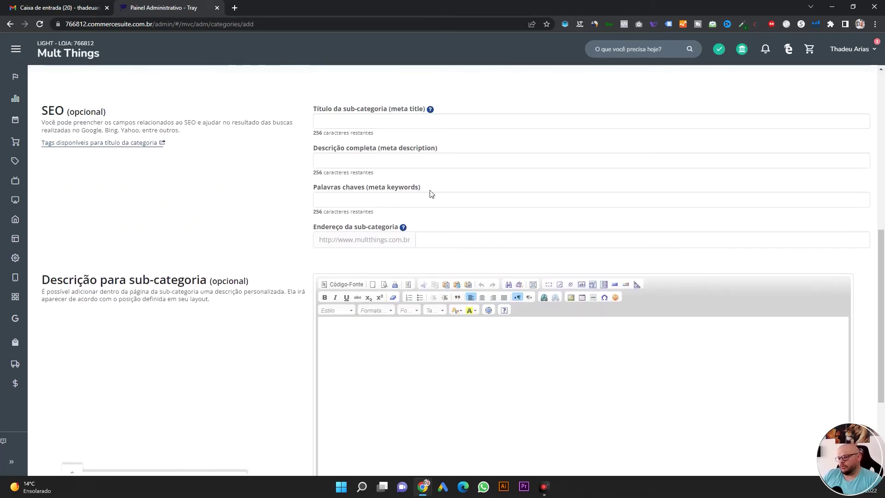
pyautogui.scroll(-2, 258, 260)
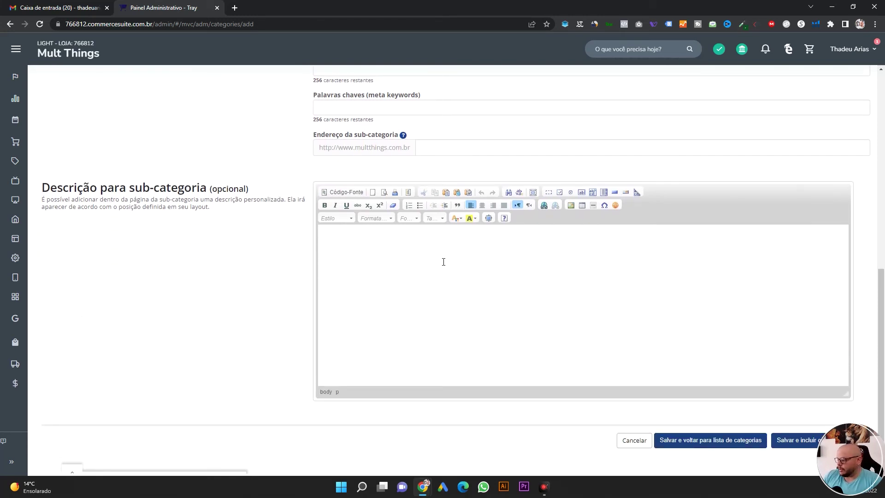
pyautogui.click(429, 238)
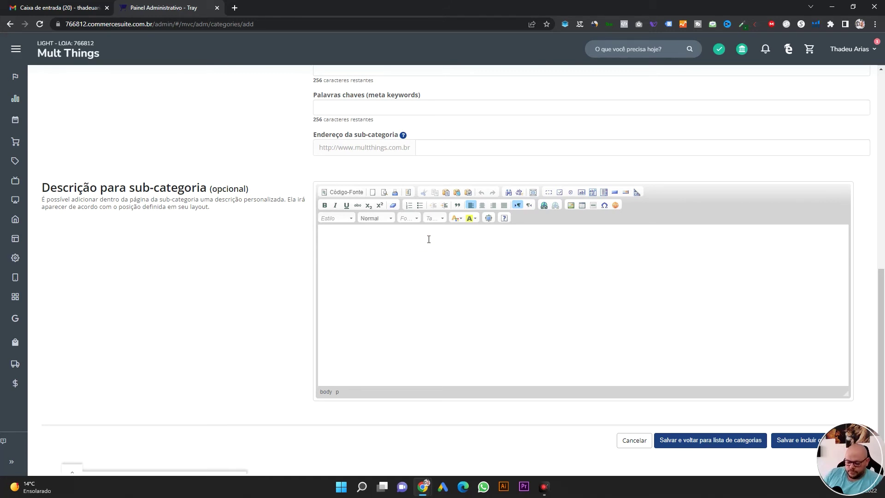
pyautogui.write('Linha ')
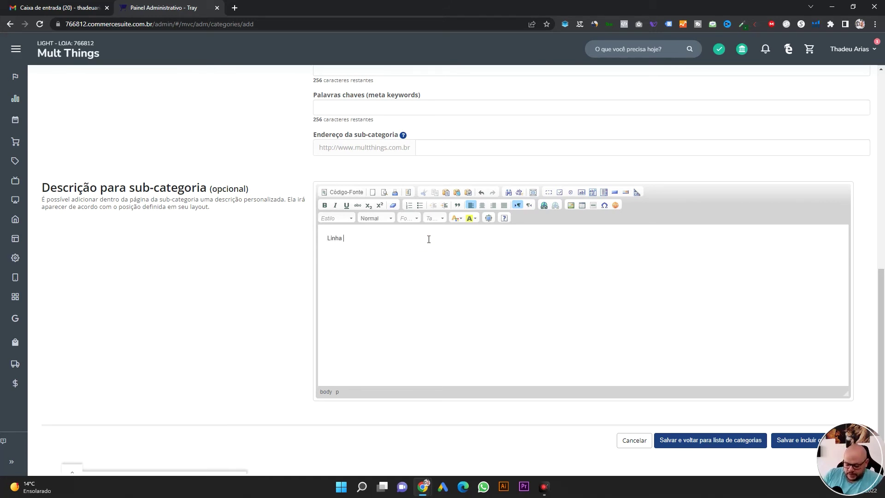
pyautogui.write('completa de ')
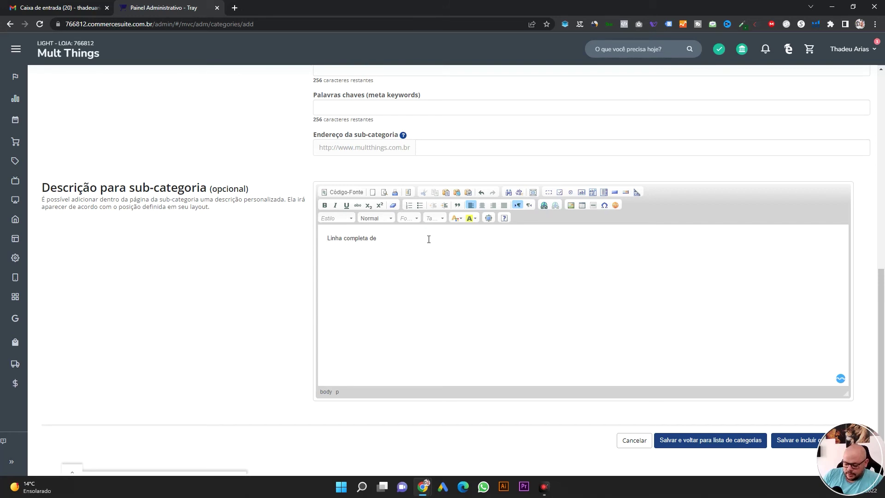
pyautogui.write('iPhones')
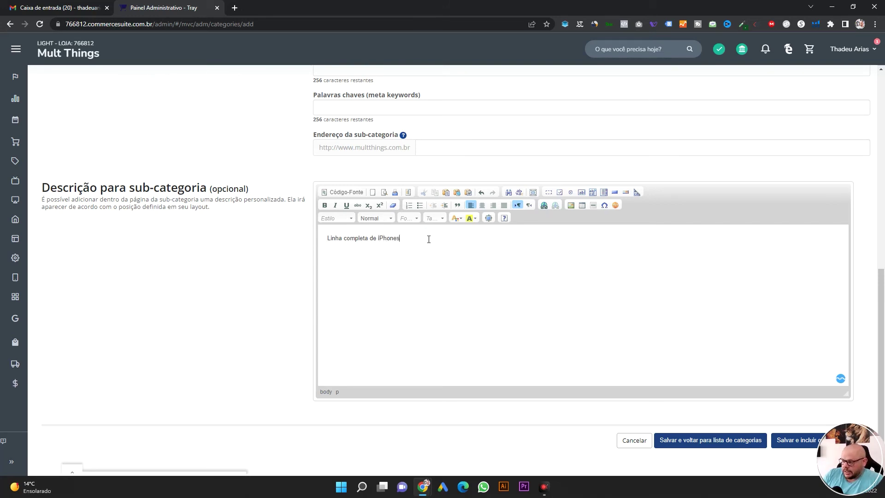
pyautogui.write(' com os ')
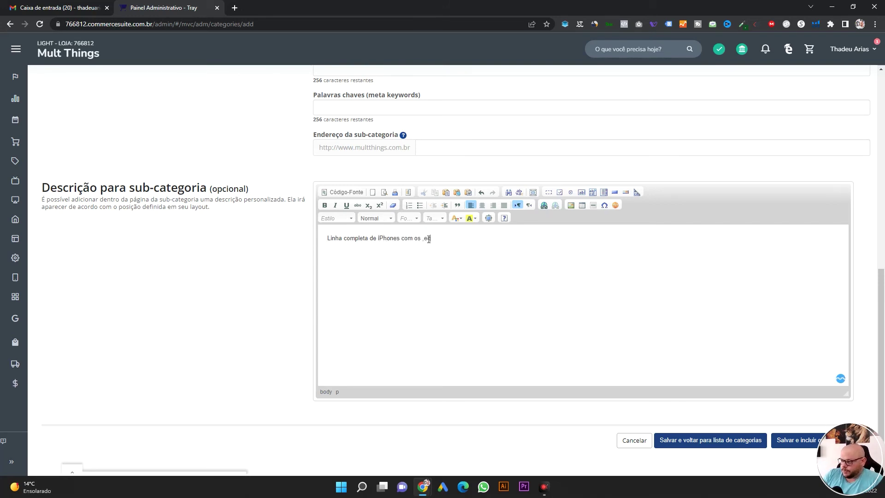
pyautogui.write('macjho')
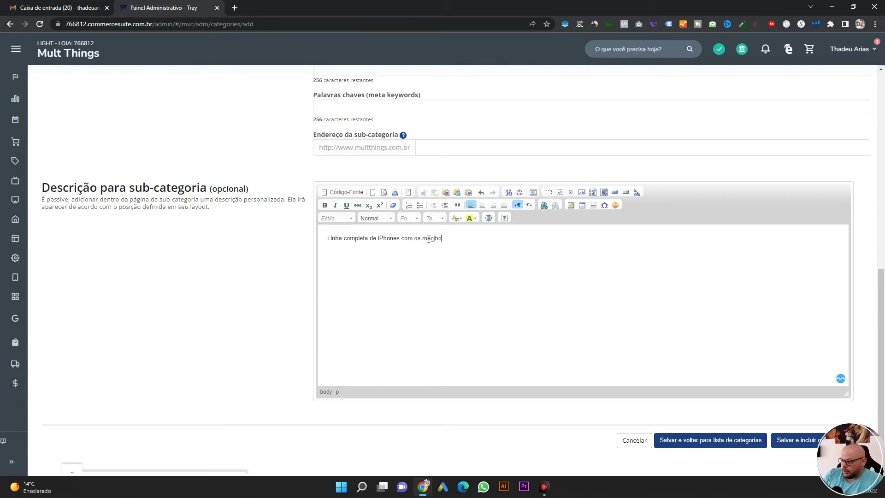
pyautogui.write('=')
pyautogui.press('BackSpace')
pyautogui.press('BackSpace')
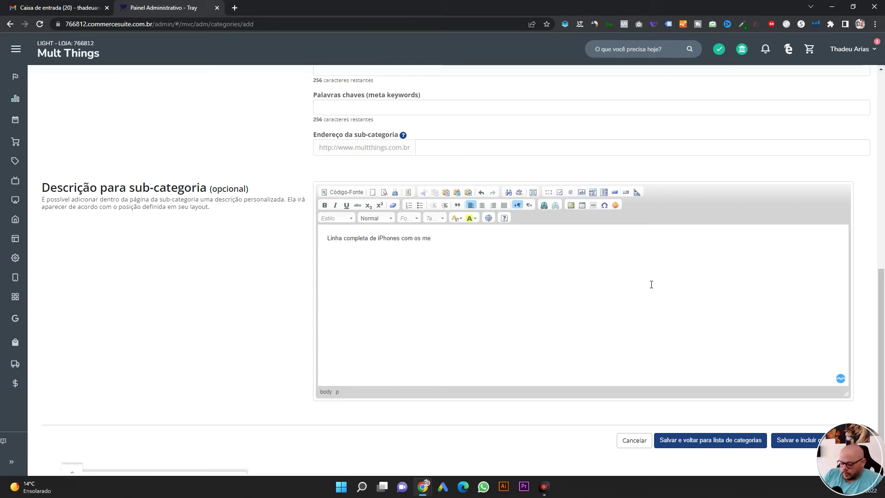
pyautogui.write('lhores pr')
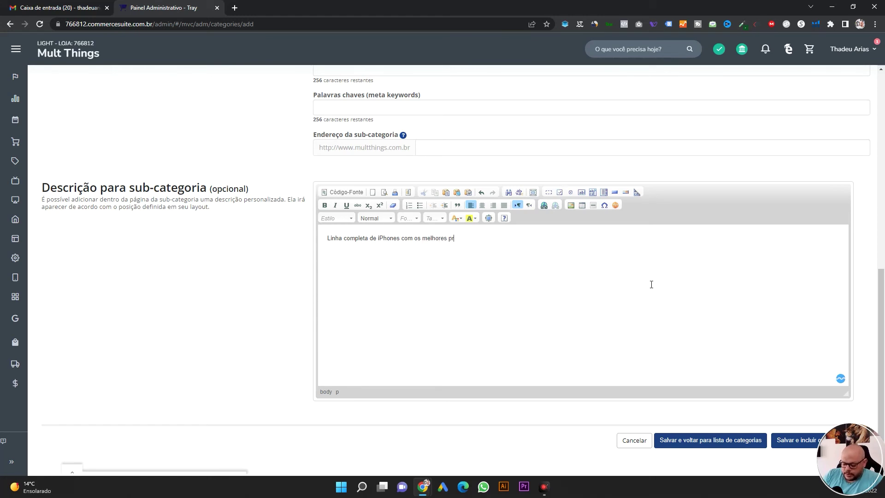
pyautogui.write('eços da internet')
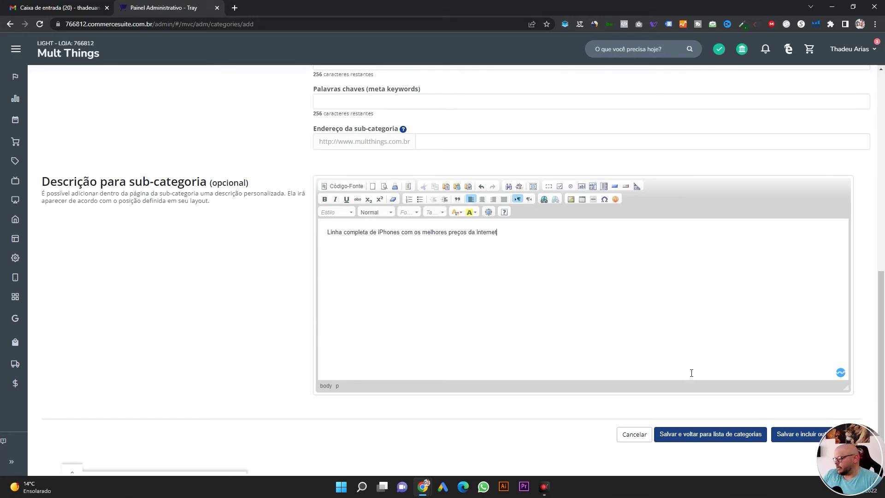
pyautogui.scroll(-2, 700, 382)
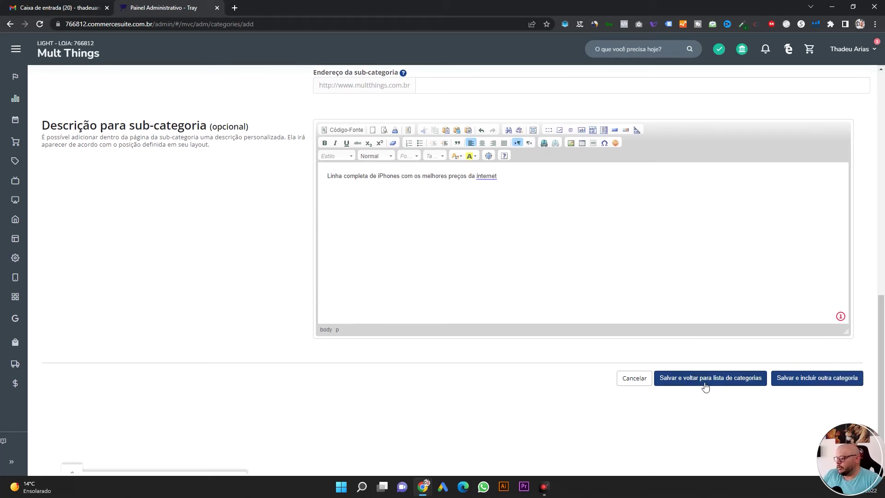
pyautogui.click(828, 383)
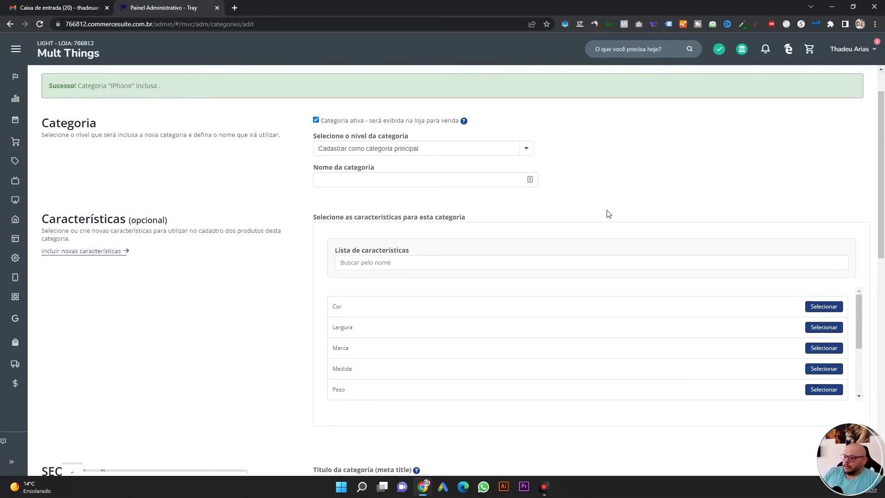
# - Set the new category's level to Eletronicos and name the sub-category Fones de Ouvido
pyautogui.click(524, 148)
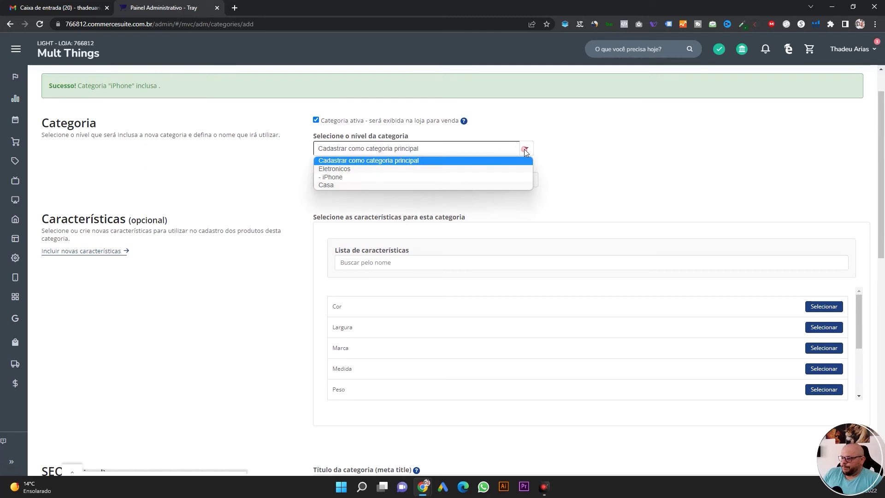
pyautogui.click(376, 171)
pyautogui.click(371, 175)
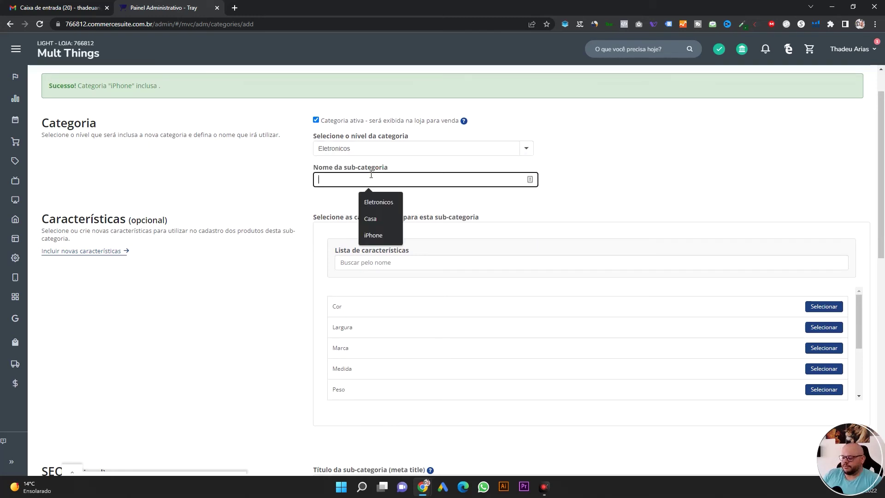
pyautogui.write('Fone')
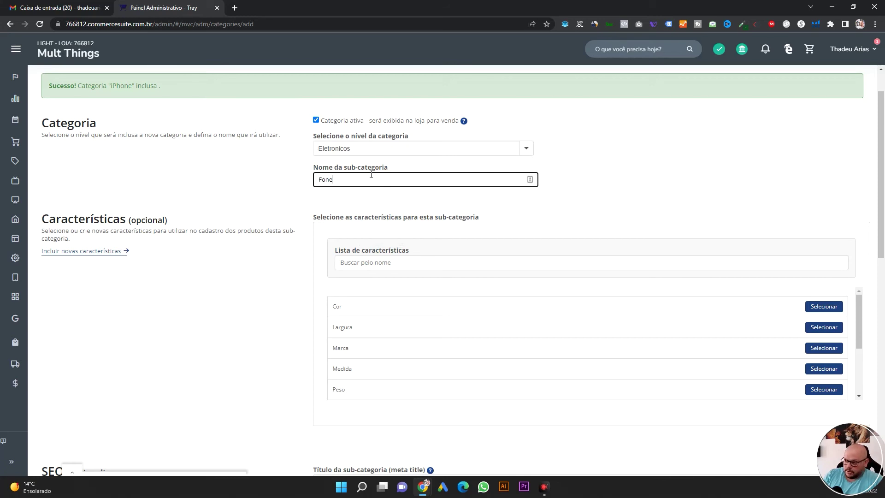
pyautogui.write('s de Ouvido')
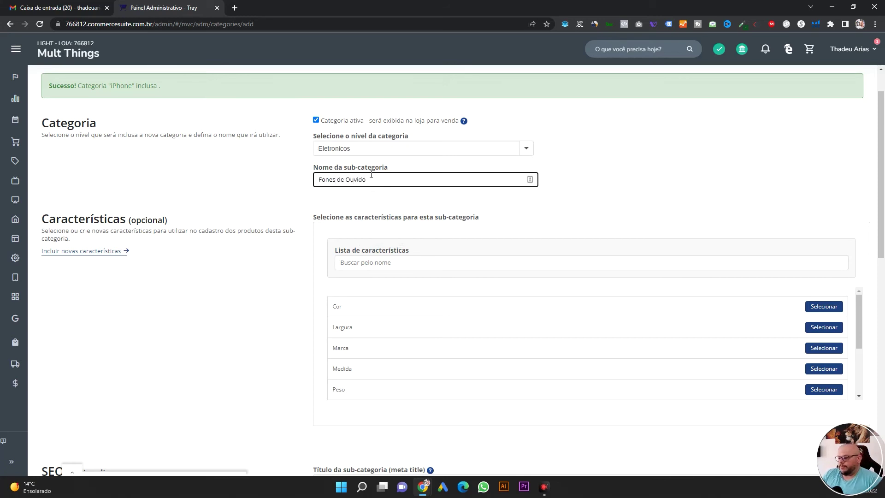
# - Describe the Fones de Ouvido sub-category as "Os melhores fones do mercado com qualidade e conforto"
pyautogui.scroll(-9, 369, 174)
pyautogui.click(382, 274)
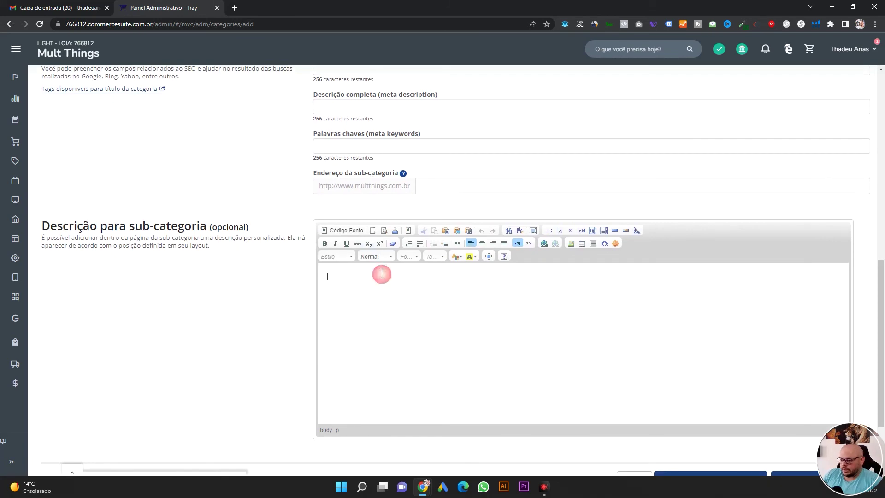
pyautogui.write('Os m')
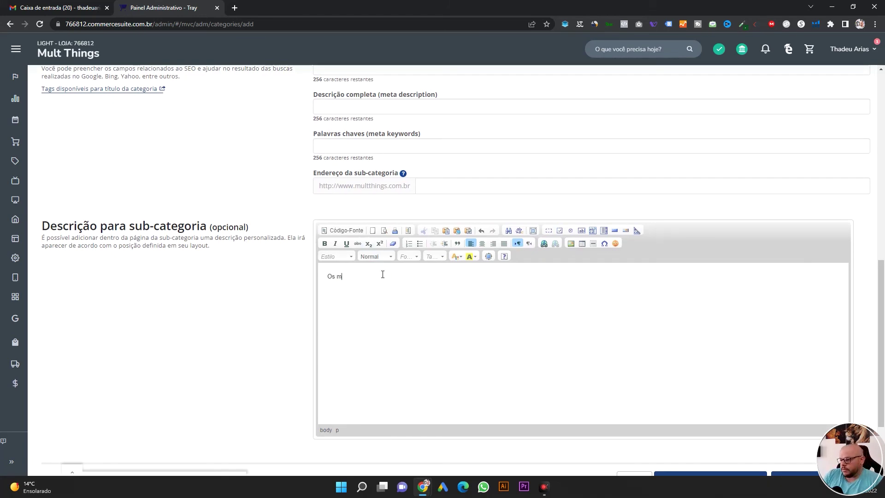
pyautogui.write('elho')
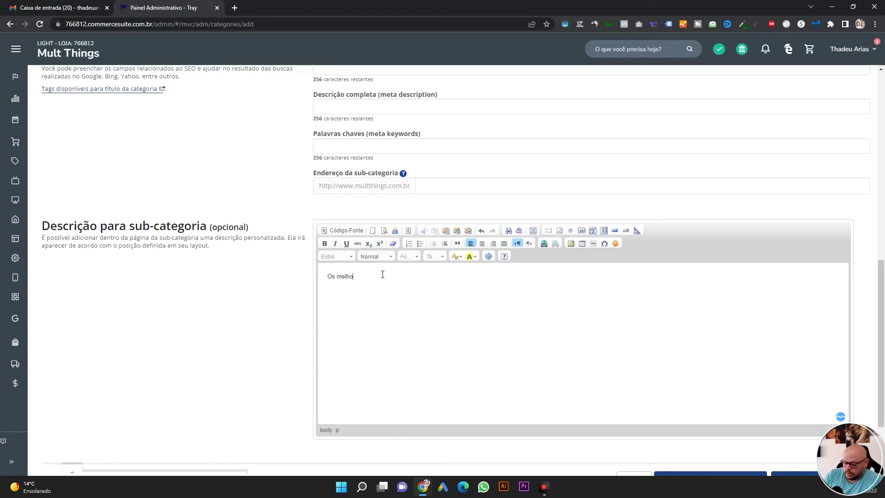
pyautogui.write('res an')
pyautogui.press('BackSpace')
pyautogui.press('BackSpace')
pyautogui.write('fones ')
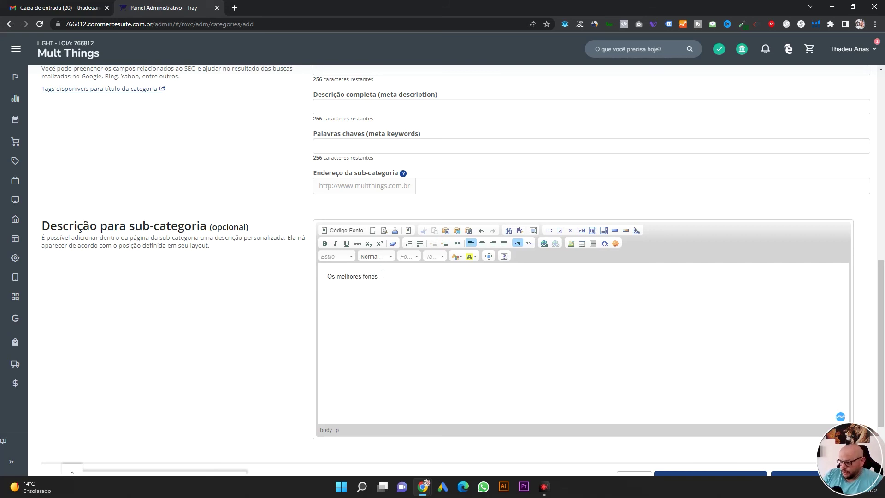
pyautogui.write('do ')
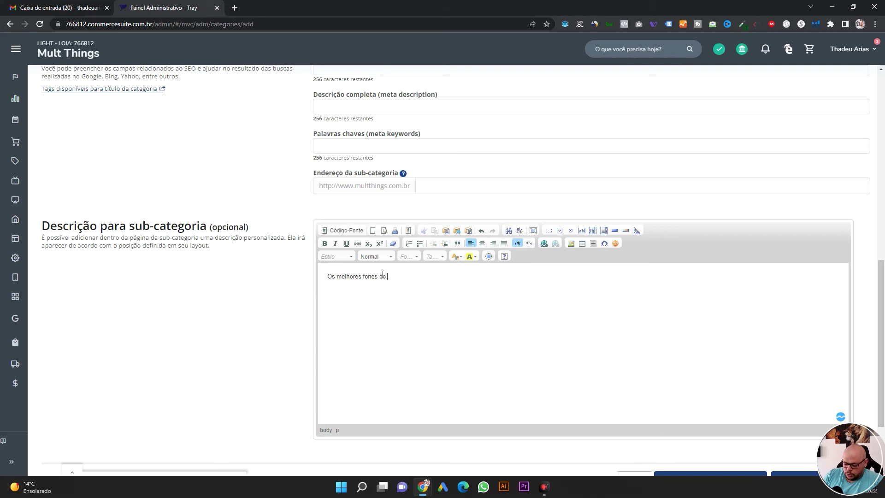
pyautogui.write('mercado com ')
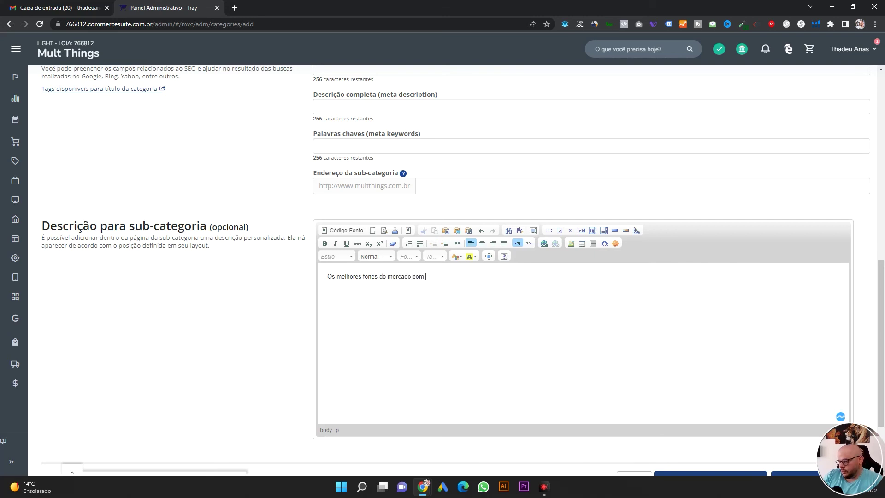
pyautogui.write('qualidade ')
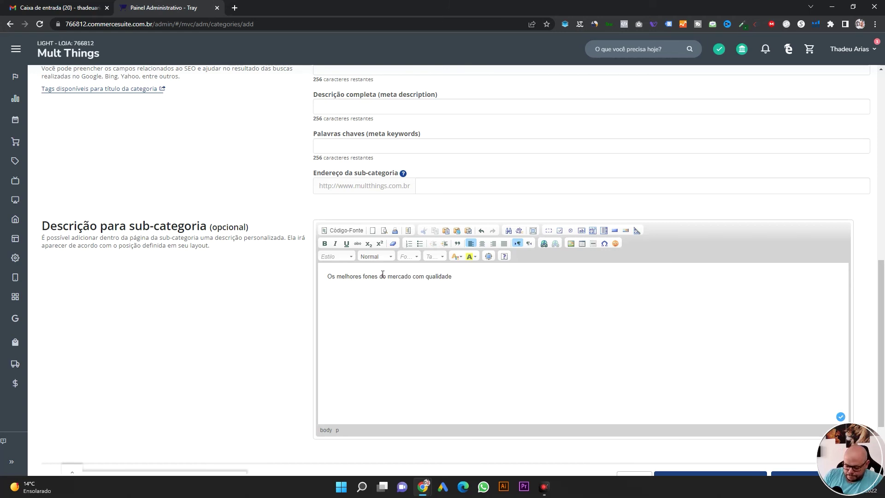
pyautogui.write('e con')
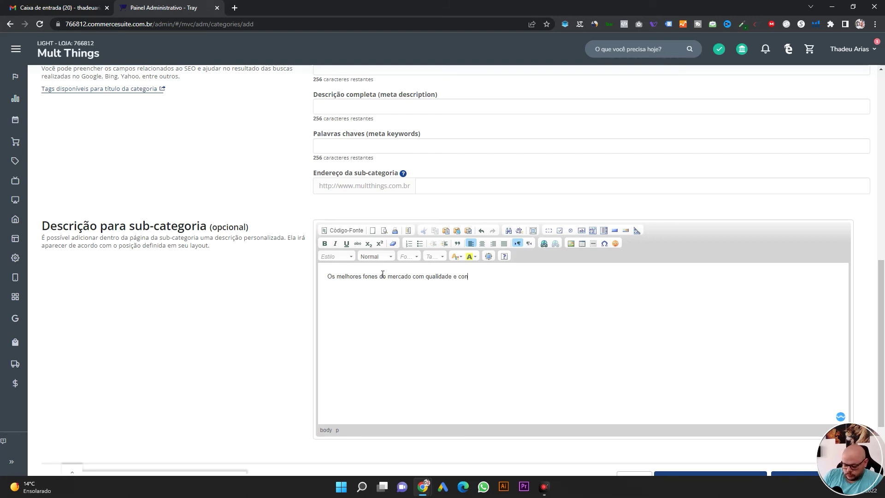
pyautogui.write('forto.')
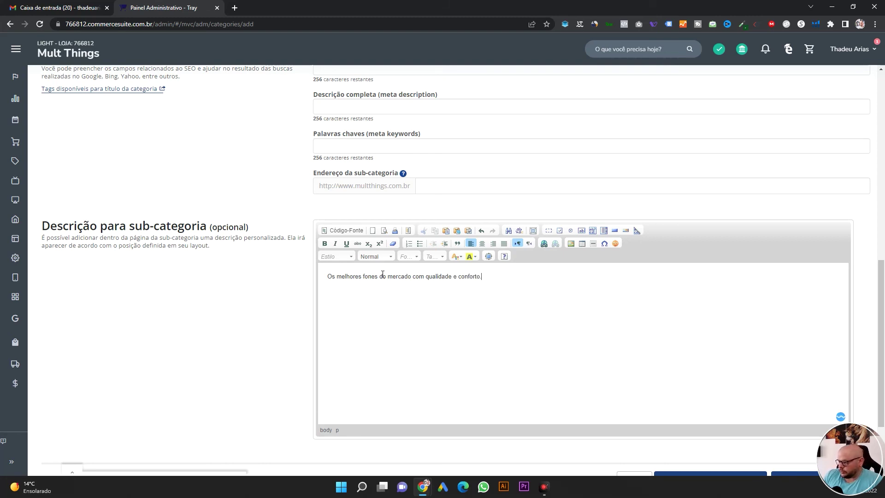
# - Save the Fones de Ouvido sub-category and continue with including another category
pyautogui.scroll(-2, 382, 275)
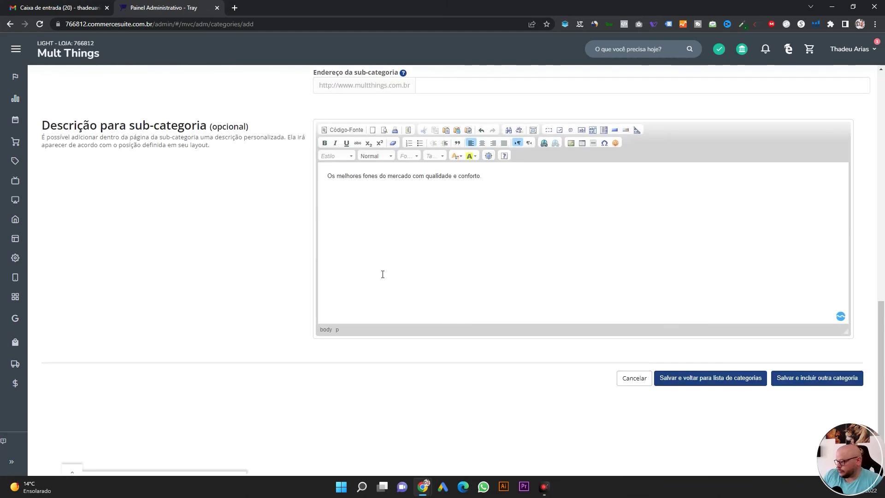
pyautogui.click(810, 388)
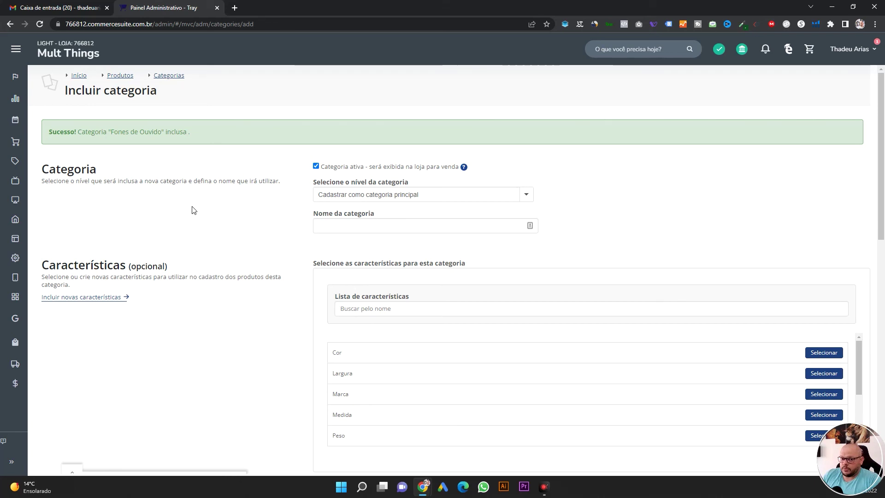
pyautogui.scroll(-2, 192, 206)
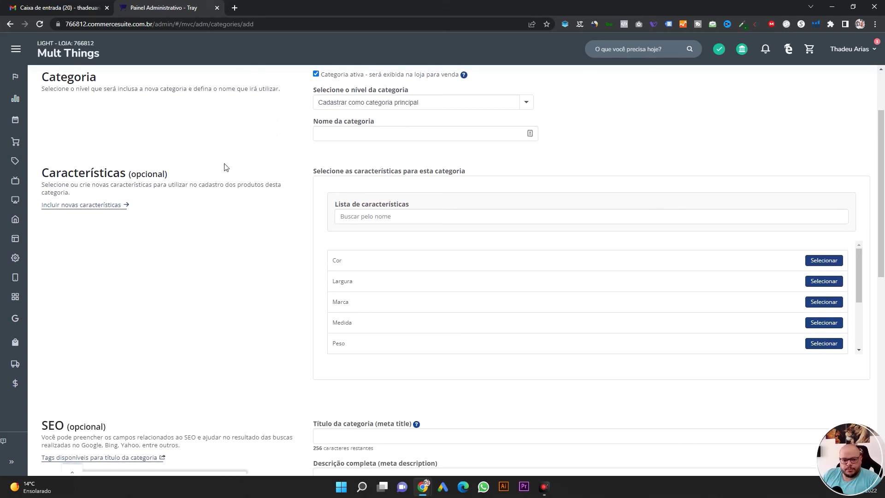